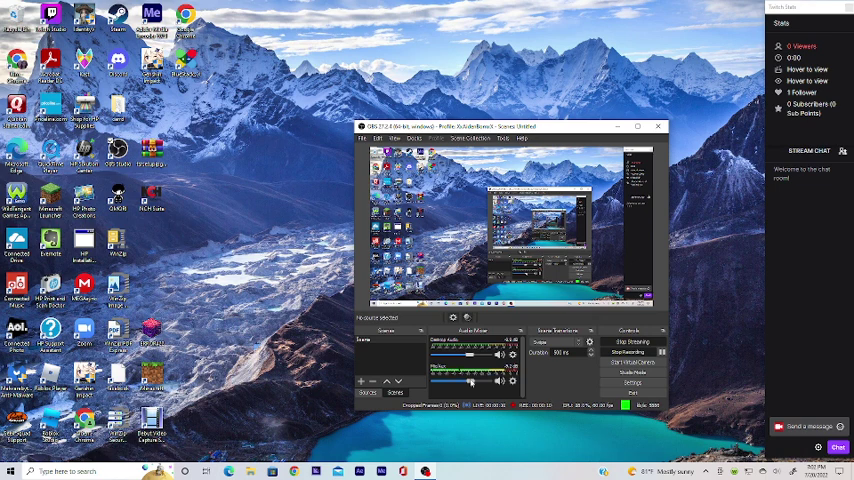
Lower the Mic/Aux slider, then nudge it back up to just below its original level.
{"action": "left_click_drag", "start_coordinate": [470, 381], "coordinate": [452, 378]}
{"action": "mouse_move", "coordinate": [452, 378]}
{"action": "left_mouse_down"}
{"action": "mouse_move", "coordinate": [474, 379]}
{"action": "mouse_move", "coordinate": [458, 381]}
{"action": "left_mouse_up"}
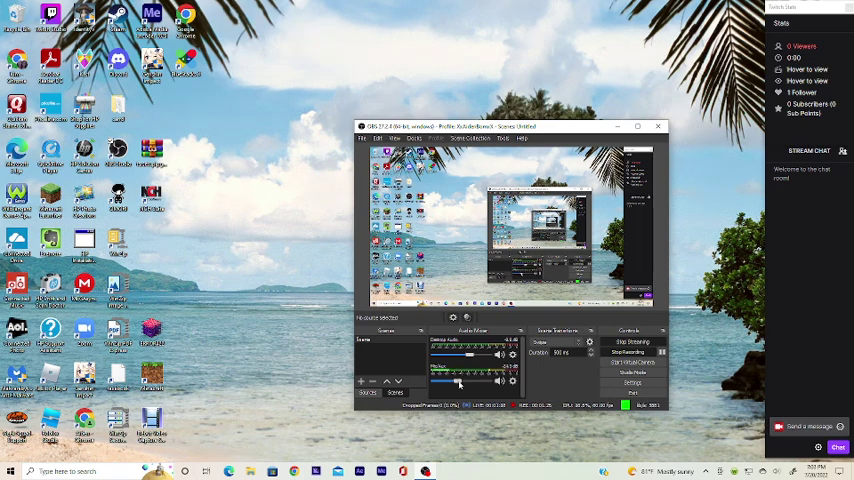
Raise the Mic/Aux volume, then lower it twice to settle on a quieter level.
{"action": "left_click_drag", "start_coordinate": [458, 381], "coordinate": [495, 381]}
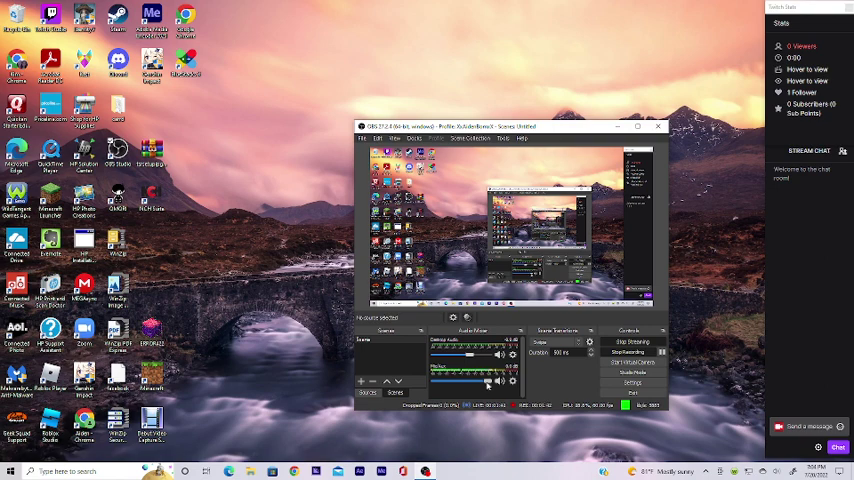
{"action": "left_click_drag", "start_coordinate": [488, 381], "coordinate": [473, 381]}
{"action": "left_click_drag", "start_coordinate": [474, 382], "coordinate": [456, 384]}
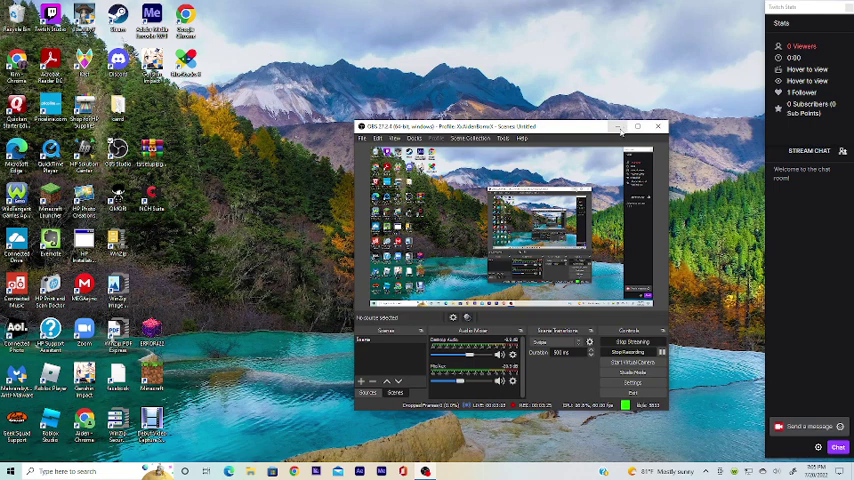
Minimize OBS to show the desktop and select the Minecraft shortcut.
{"action": "key", "text": "super+d"}
{"action": "key", "text": "super+d"}
{"action": "left_click", "coordinate": [637, 126]}
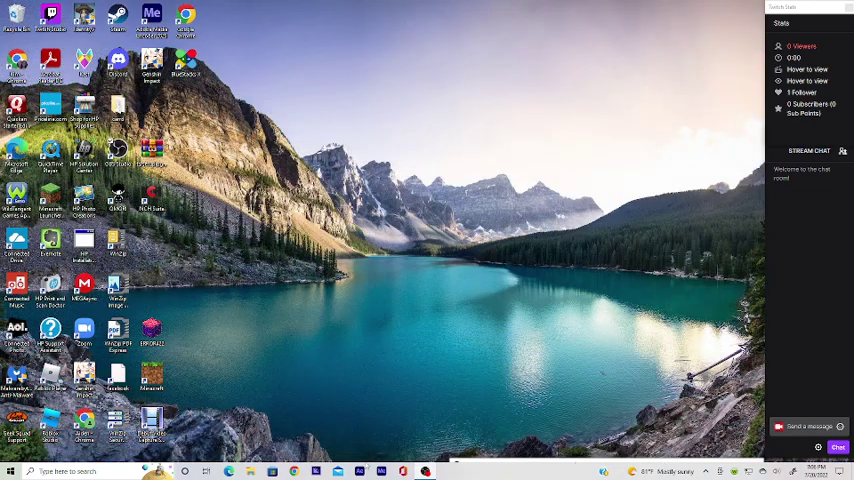
{"action": "left_click", "coordinate": [160, 375]}
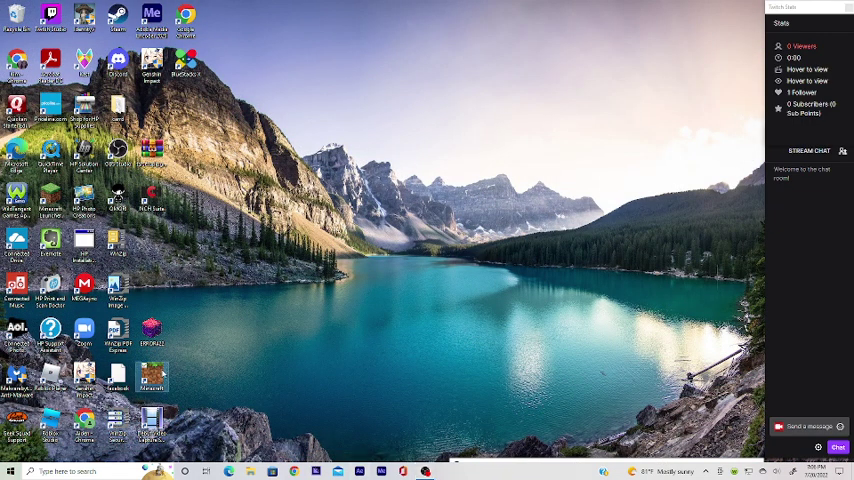
Launch Minecraft from its desktop shortcut and wait for the Mojang Studios splash.
{"action": "double_click", "coordinate": [152, 378]}
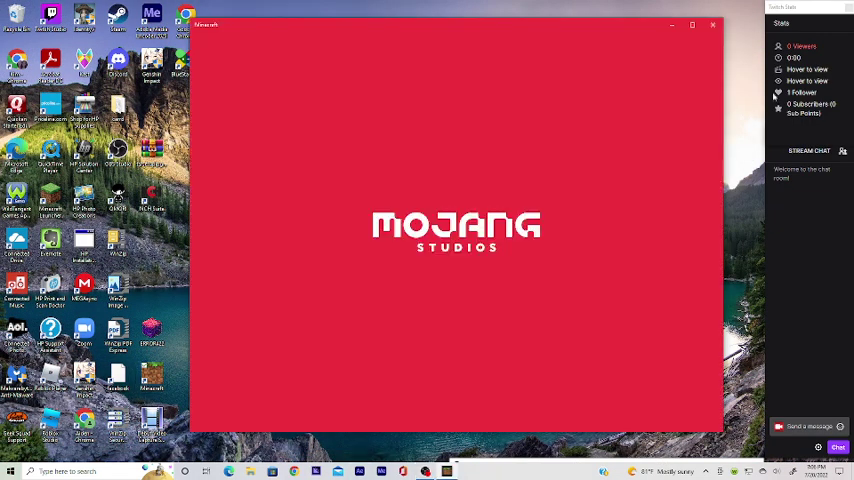